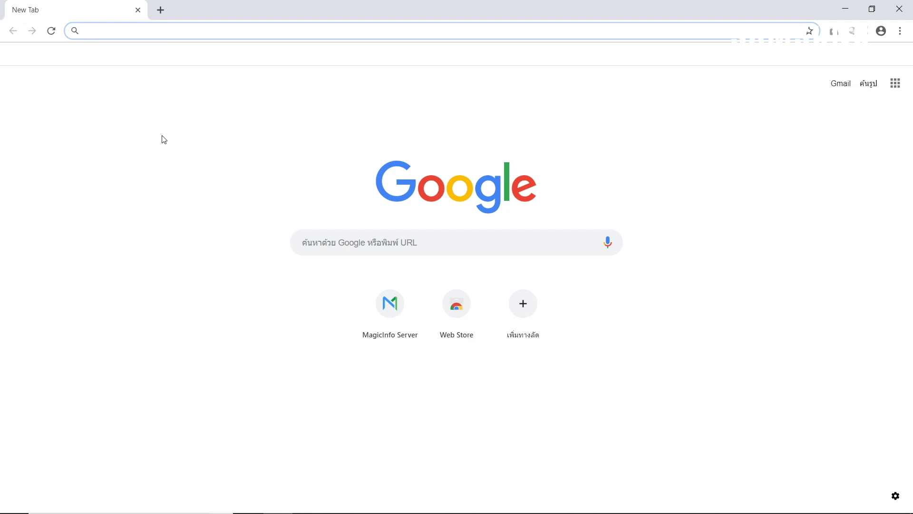
Load localhost:7001/MagicInfo in Chrome to reach the MagicInfo Server login page.
type("localh")
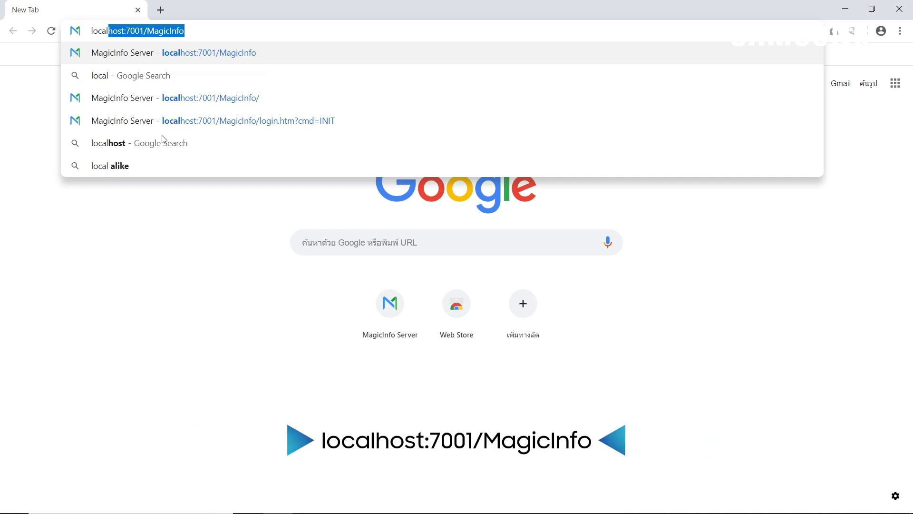
type("ost")
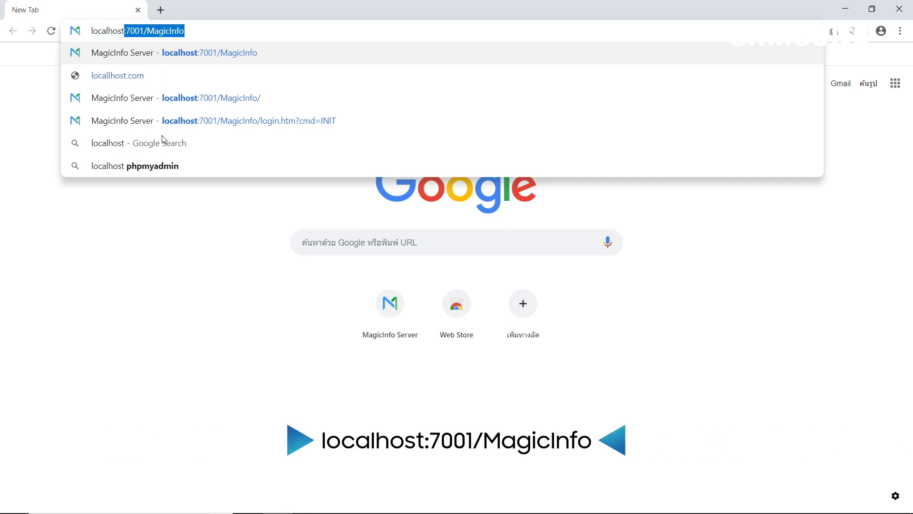
type(":7")
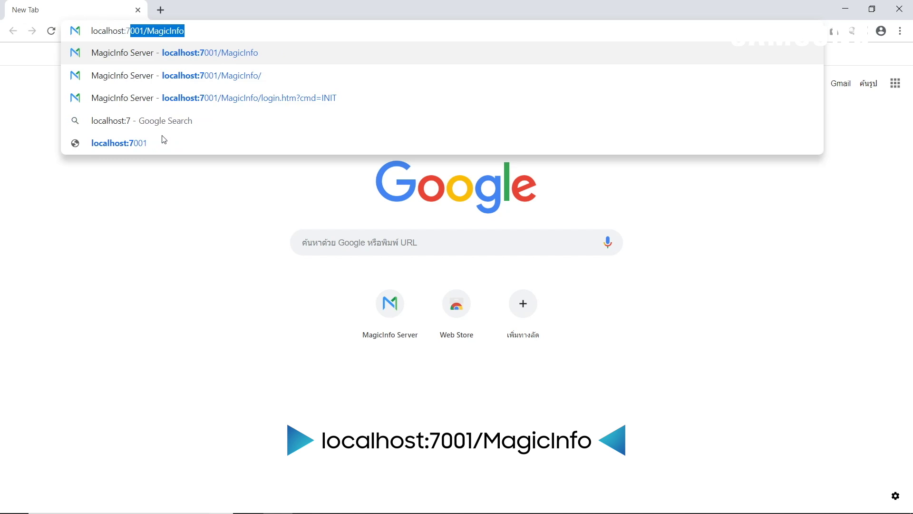
type("001")
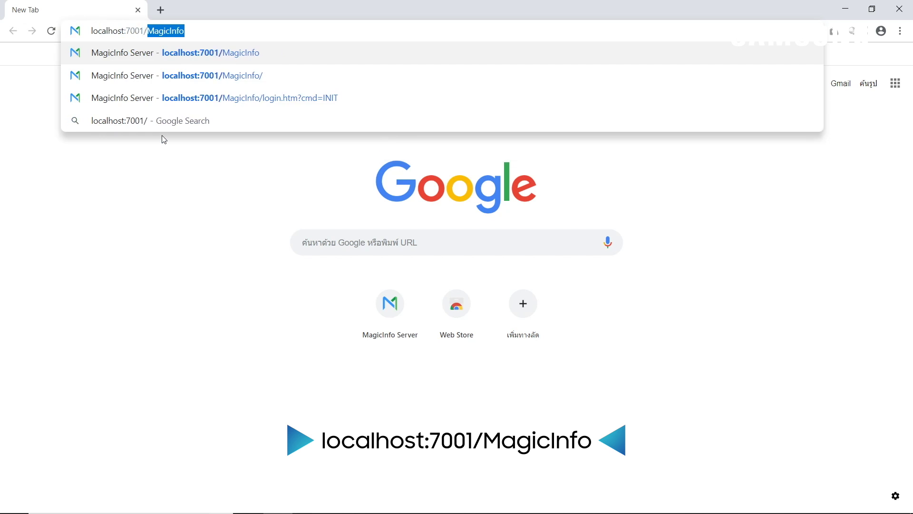
type("/MagicInfo")
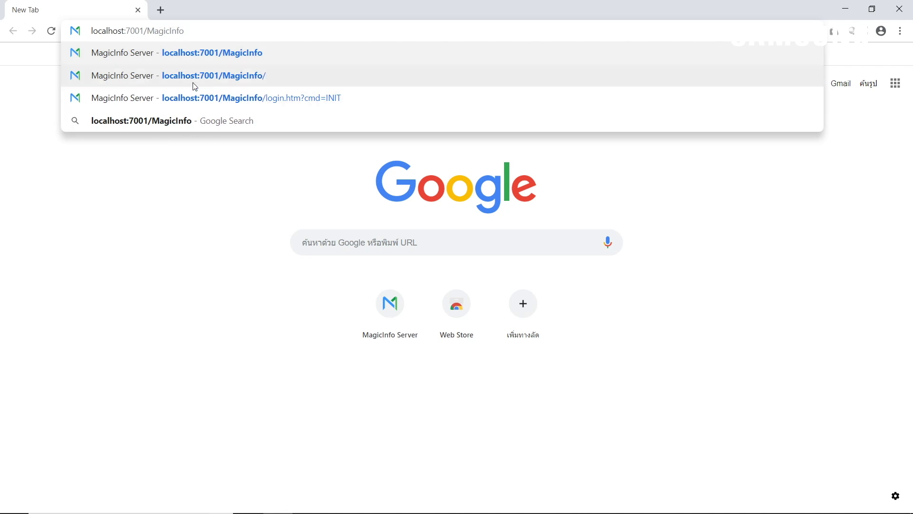
key("Return")
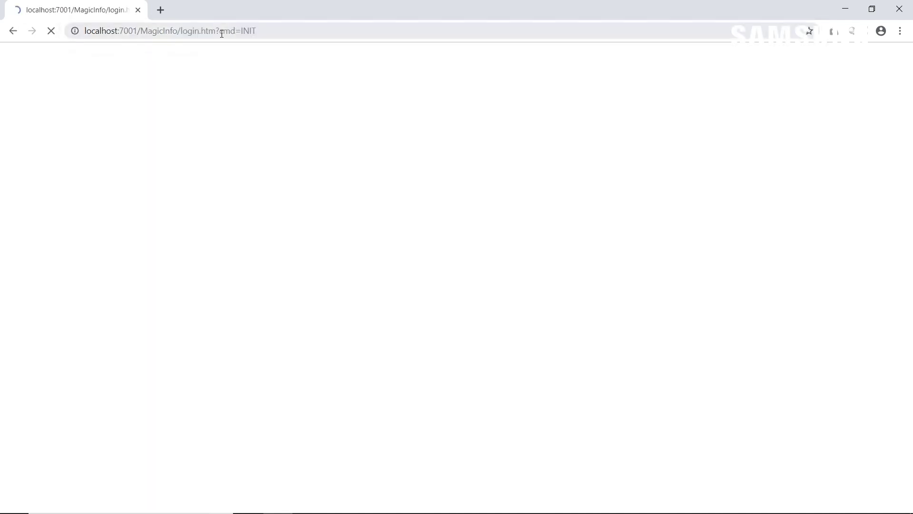
Sign in with the admin user ID and its password to reach the Dashboard.
left_click(115, 273)
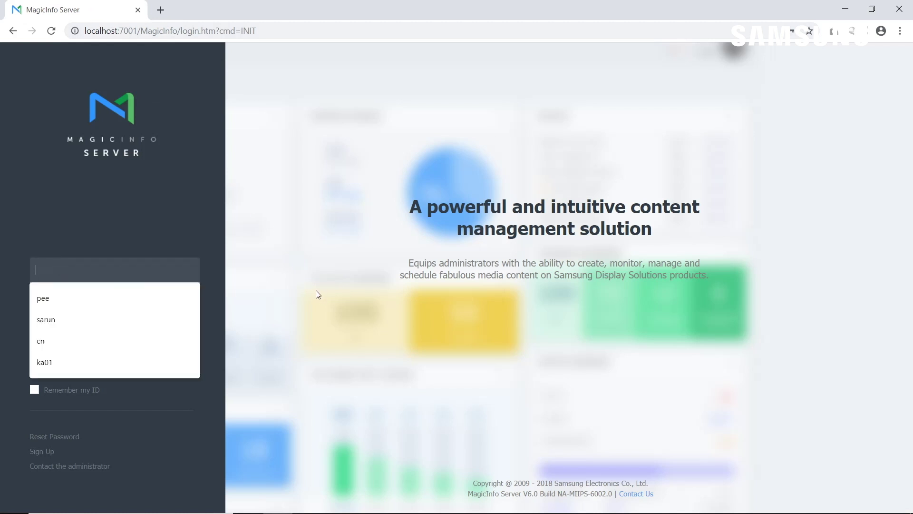
type("admin")
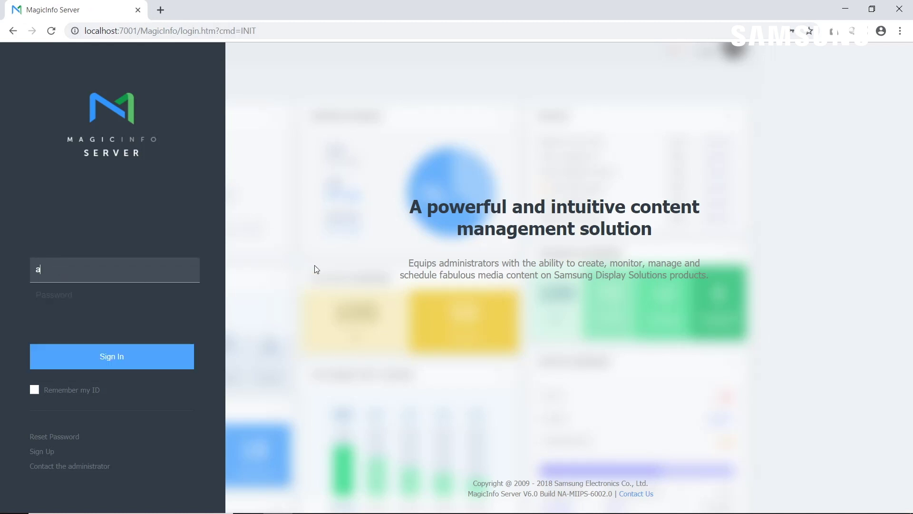
left_click(122, 294)
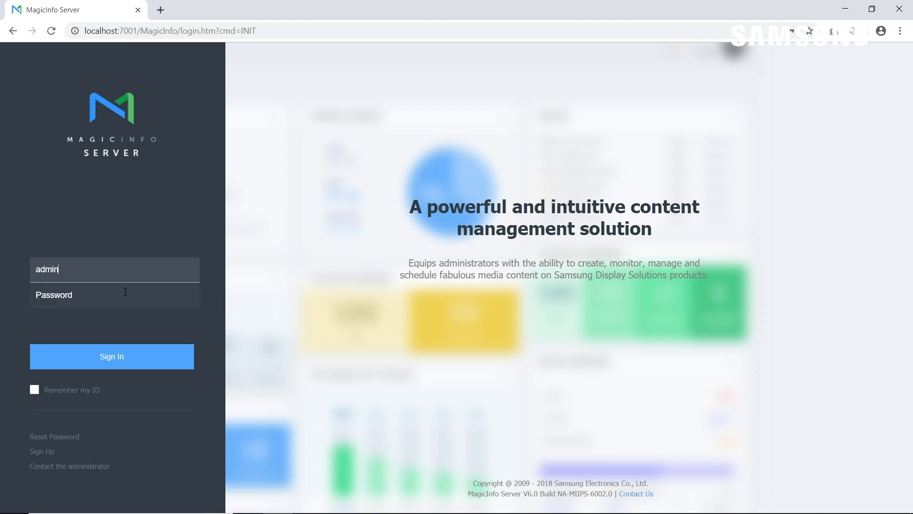
type("admin2016")
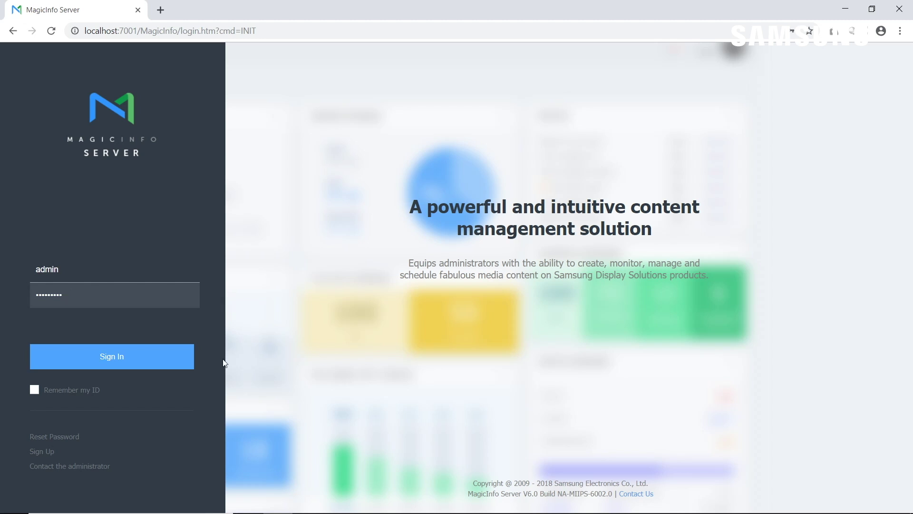
left_click(109, 358)
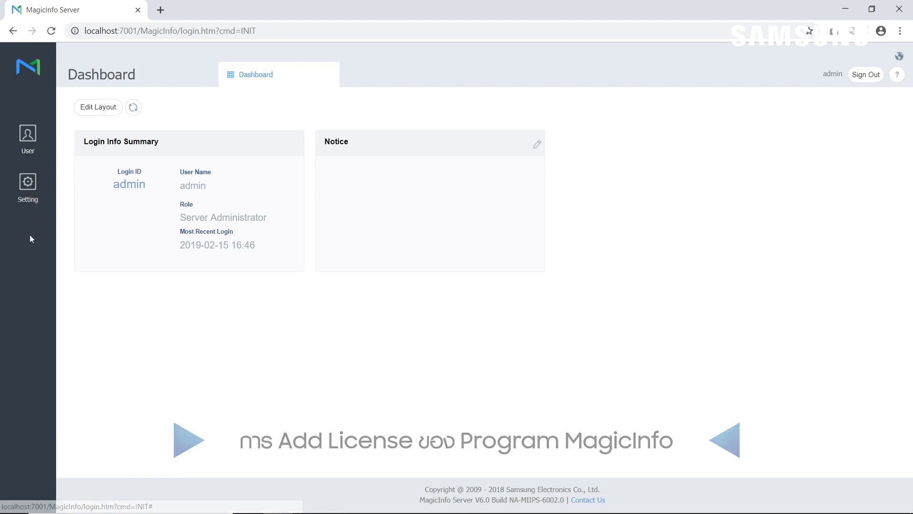
Go to Setting > License Info and start a Free License registration.
left_click(29, 188)
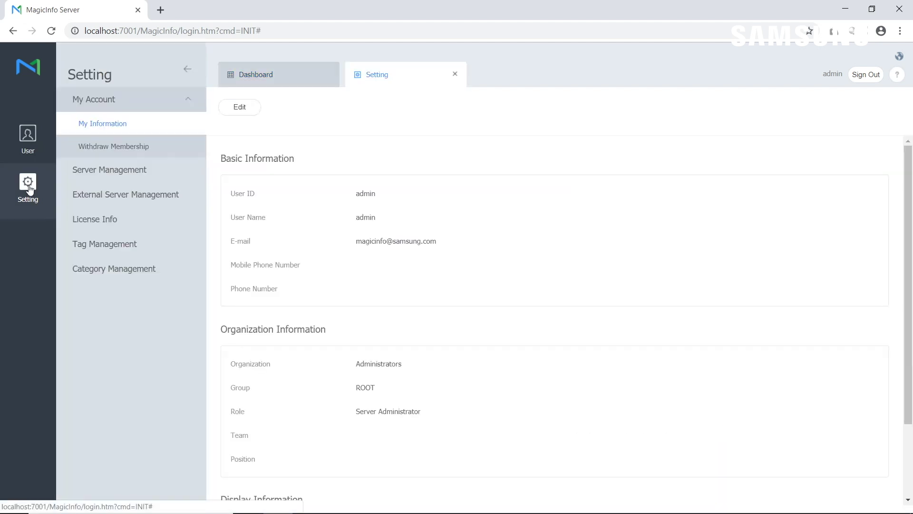
left_click(83, 221)
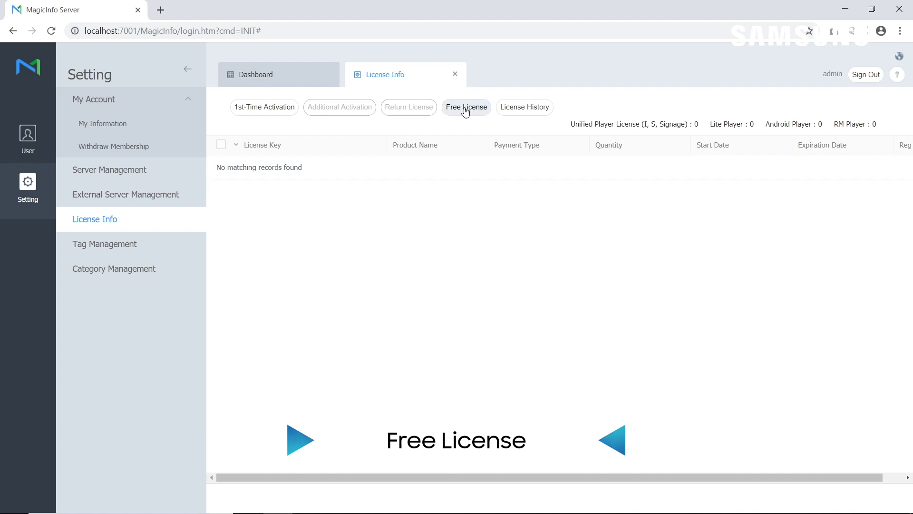
left_click(466, 108)
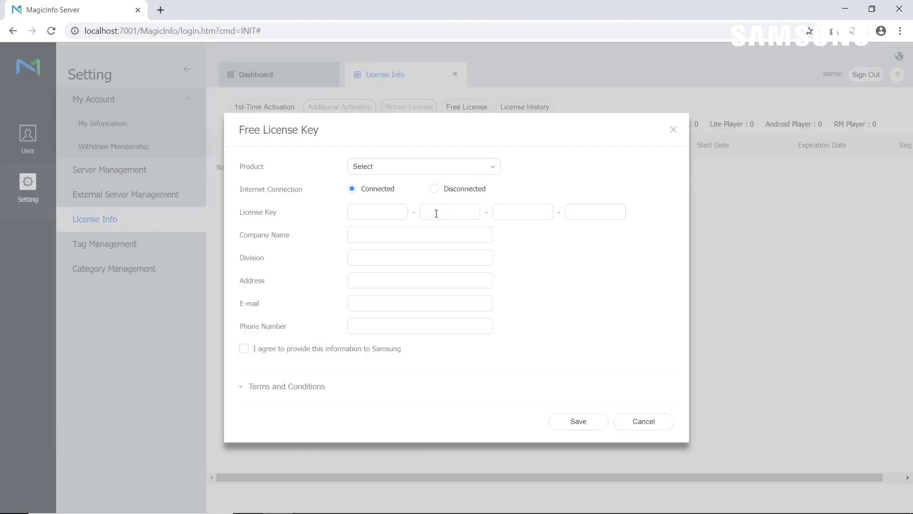
Choose Lite as the Free License Key product.
left_click(438, 167)
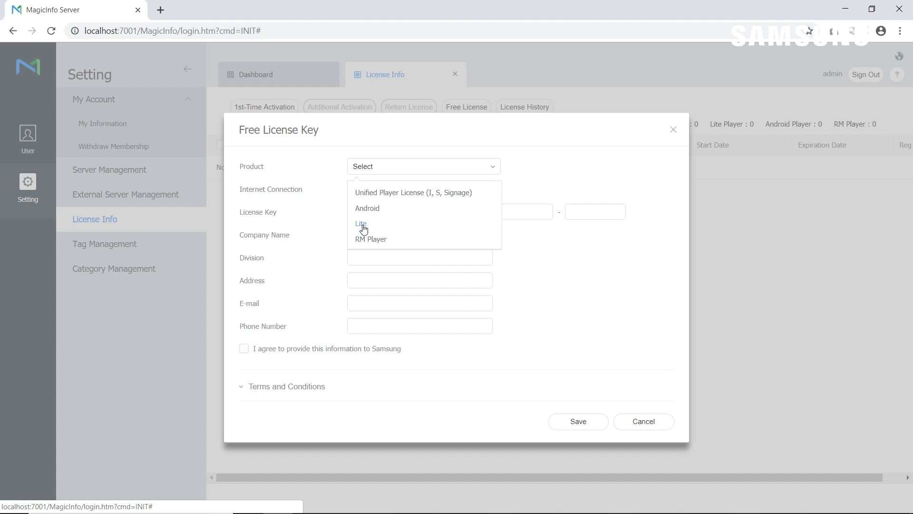
left_click(363, 229)
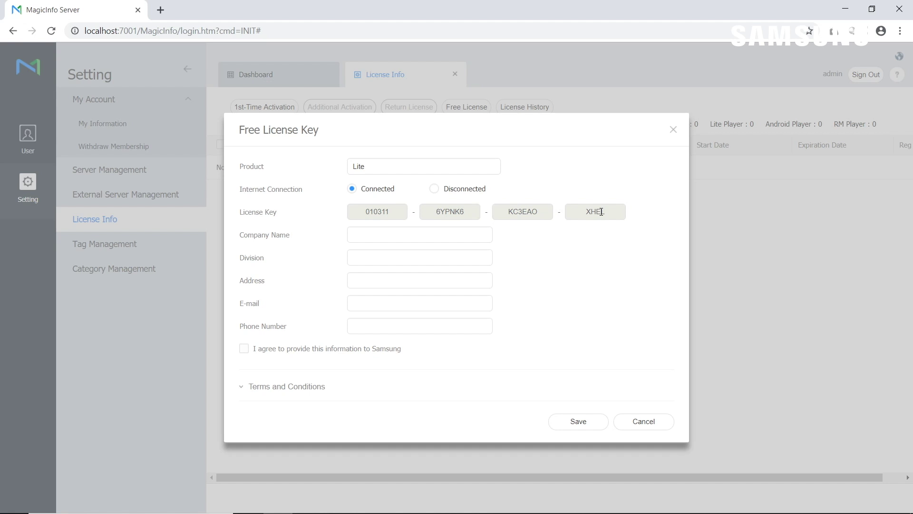
left_click(418, 230)
Enter company 'samsung', division 'it', the address, e-mail and phone number, then tick I agree.
type("samsung")
left_click(437, 251)
type("it")
left_click(396, 282)
type("bkk")
left_click(430, 304)
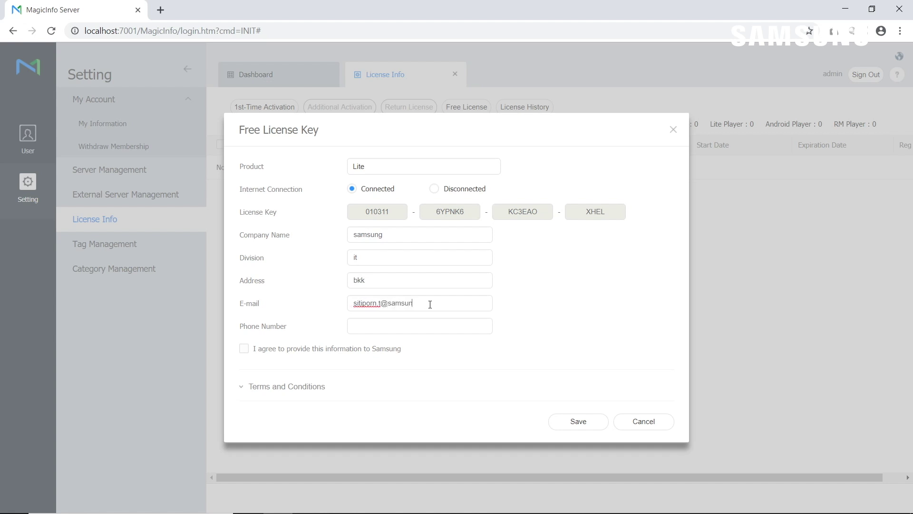
left_click(425, 325)
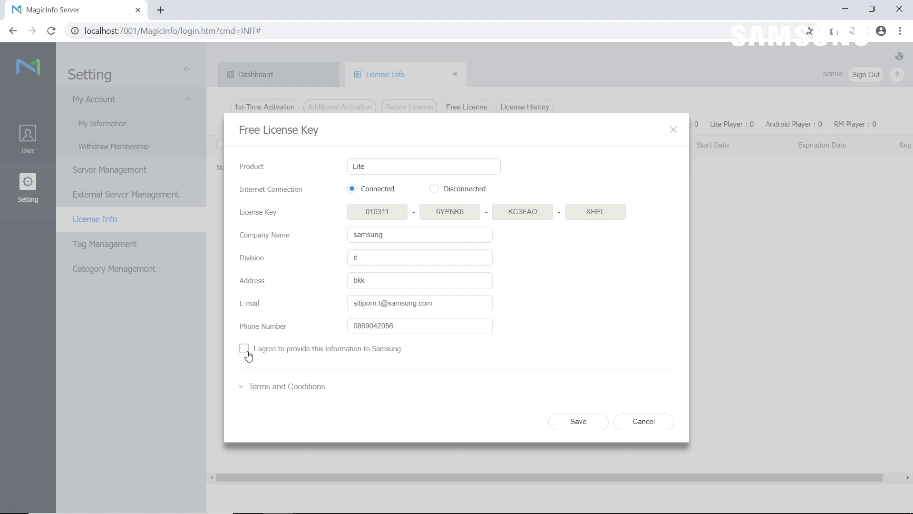
left_click(245, 349)
Save the Lite free license and dismiss the re-login notice.
left_click(568, 428)
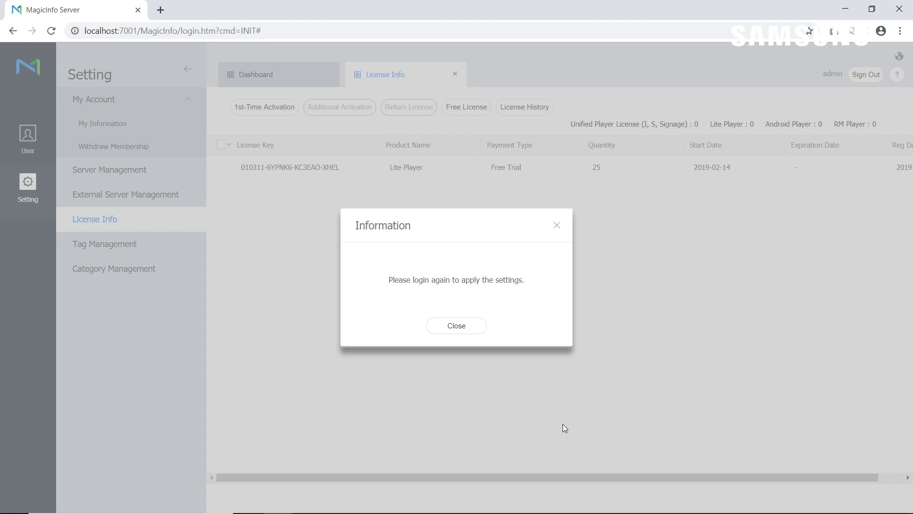
left_click(457, 326)
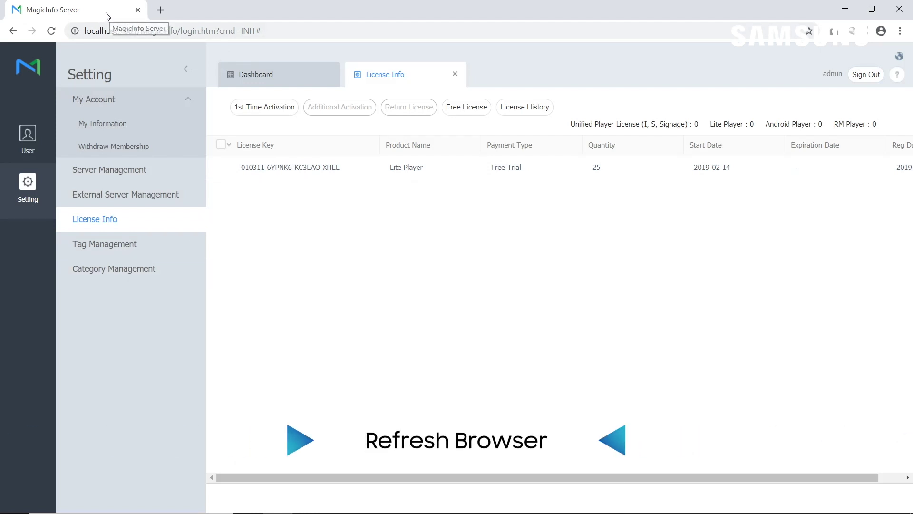
Reload the MagicInfo page from the browser address bar.
left_click(287, 38)
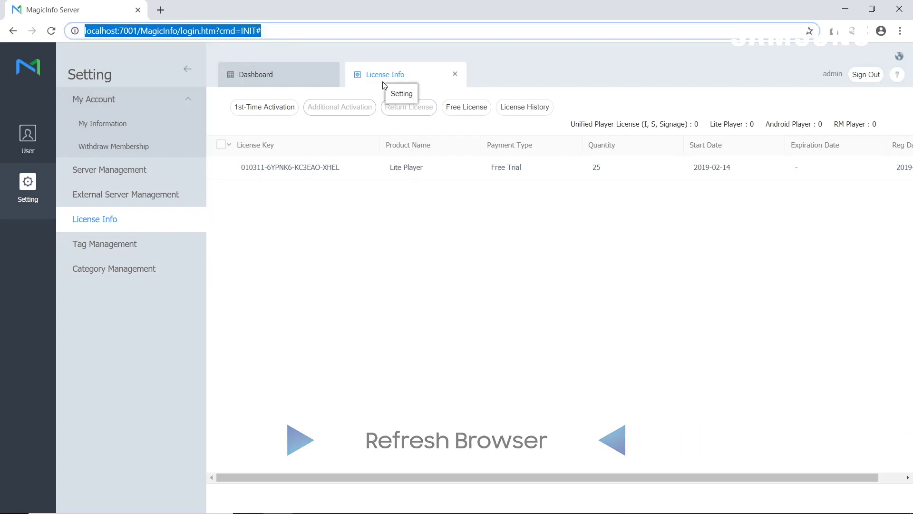
key("Return")
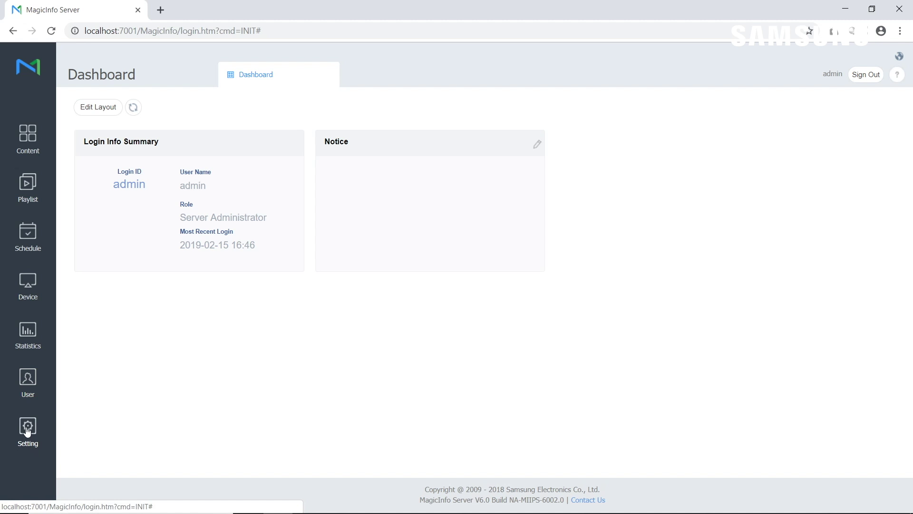
Reopen the Free License form from License Info, check the Product list, then cancel it.
left_click(27, 428)
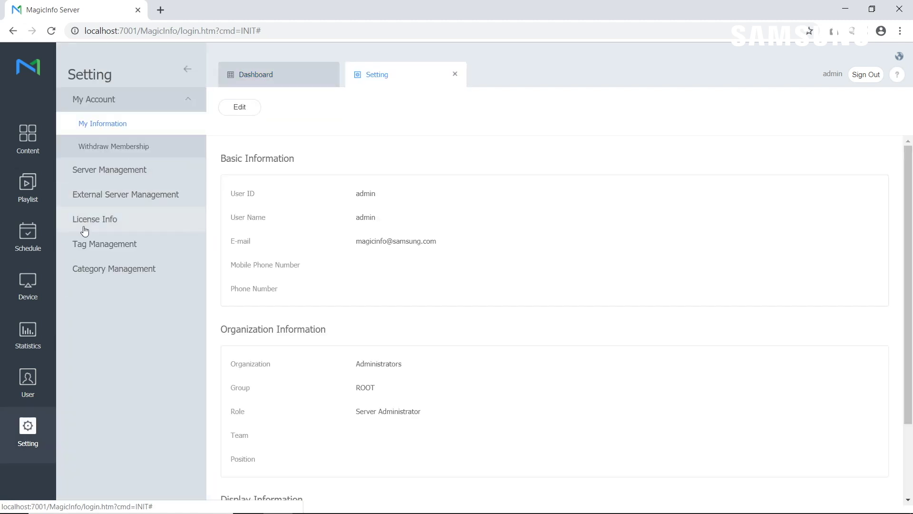
left_click(86, 223)
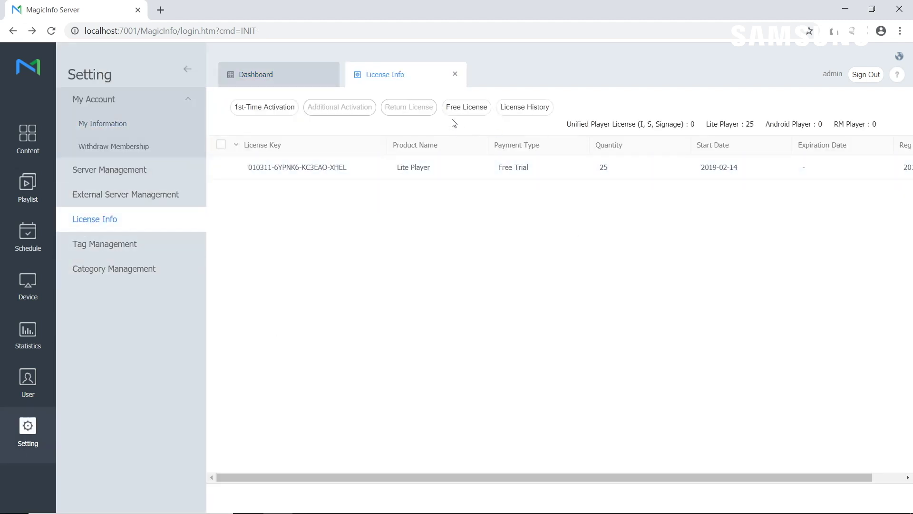
left_click(461, 107)
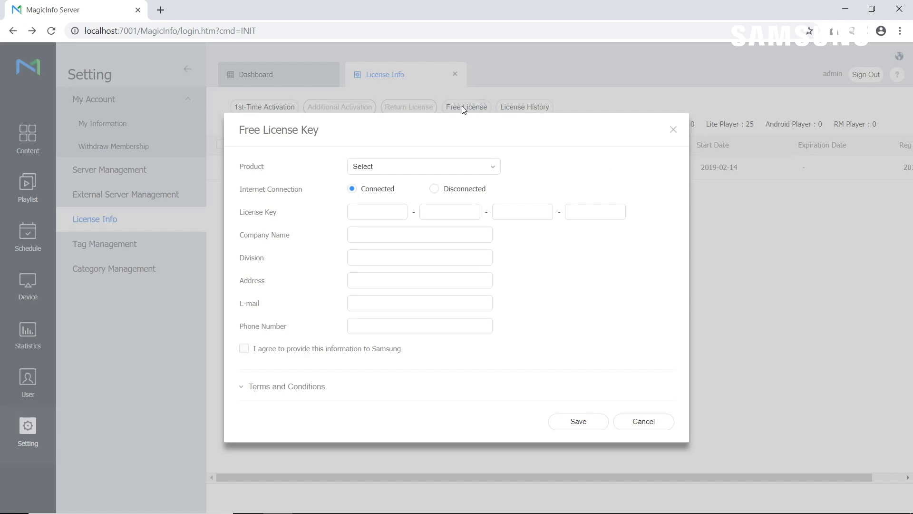
left_click(423, 169)
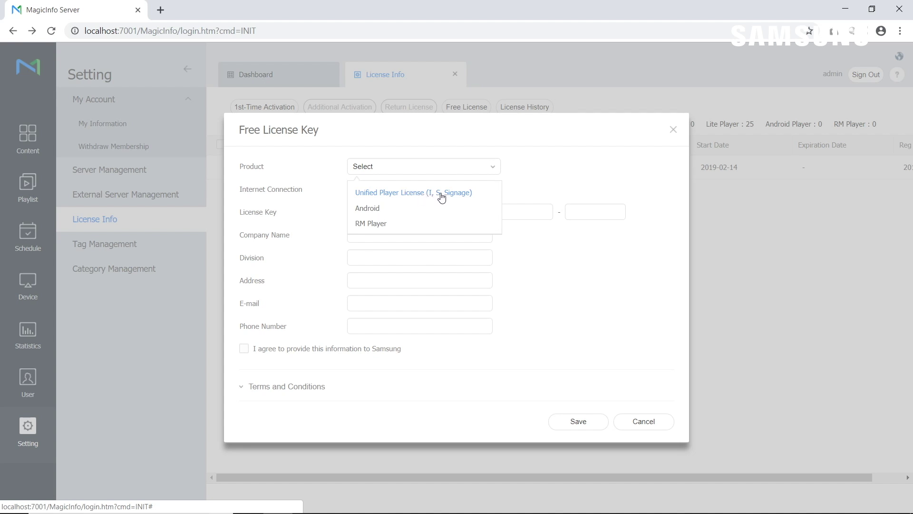
left_click(640, 428)
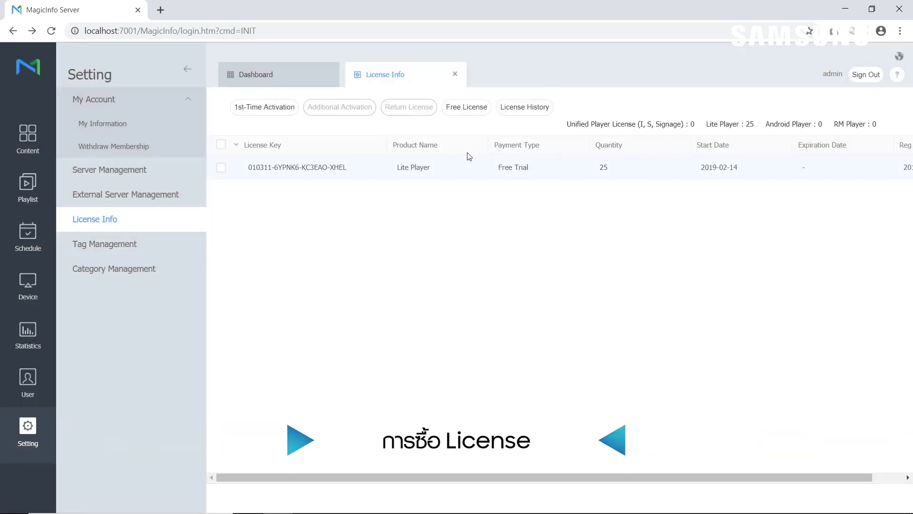
Bring up the 1st-Time Activation dialog from the License Info page.
left_click(245, 112)
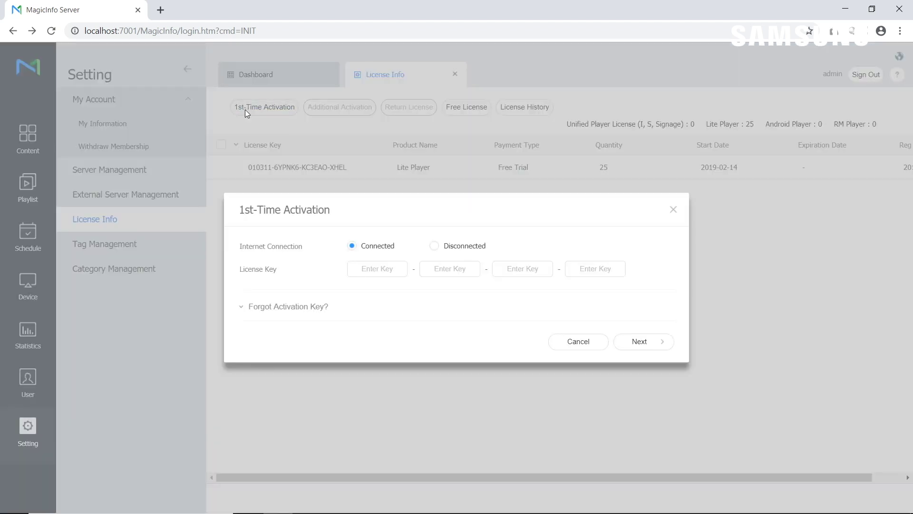